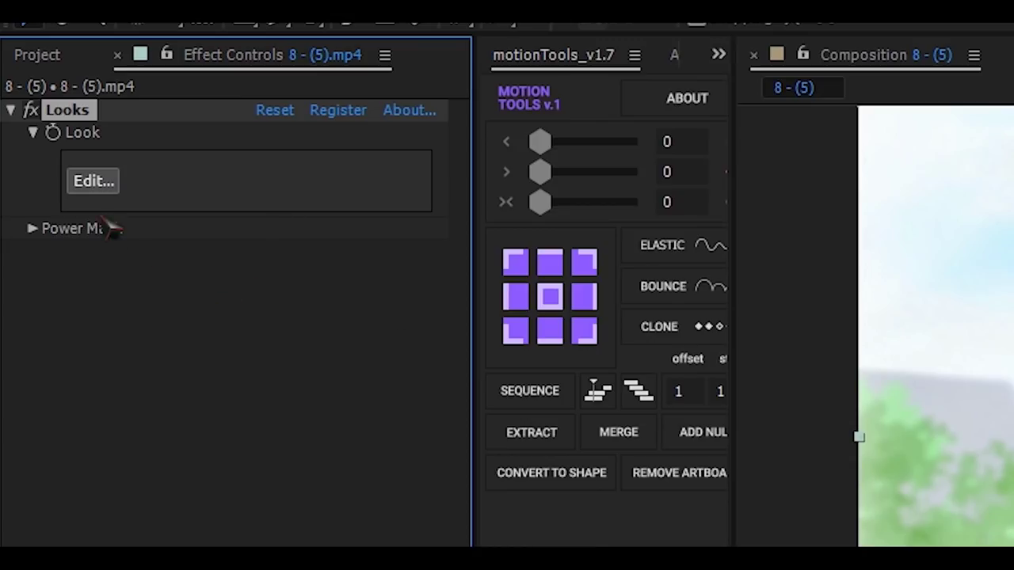
Step: Launch Magic Bullet Looks from the Edit button under the Looks effect in Effect Controls
{"action": "left_click", "coordinate": [93, 181]}
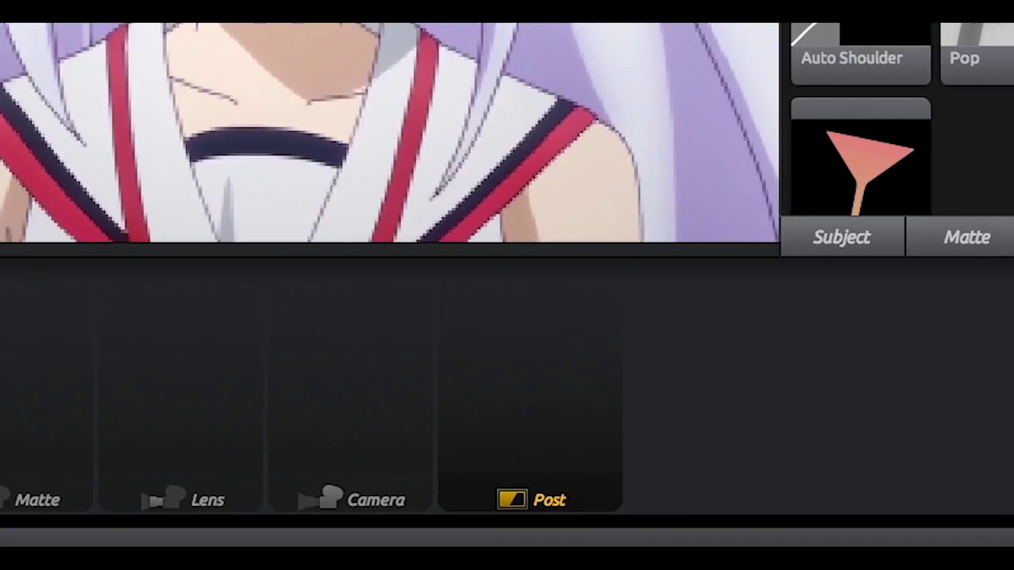
Step: Add a Ranged HSL tool to Post and shift, darken and saturate the cyan tones
{"action": "left_click_drag", "start_coordinate": [783, 375], "coordinate": [693, 489]}
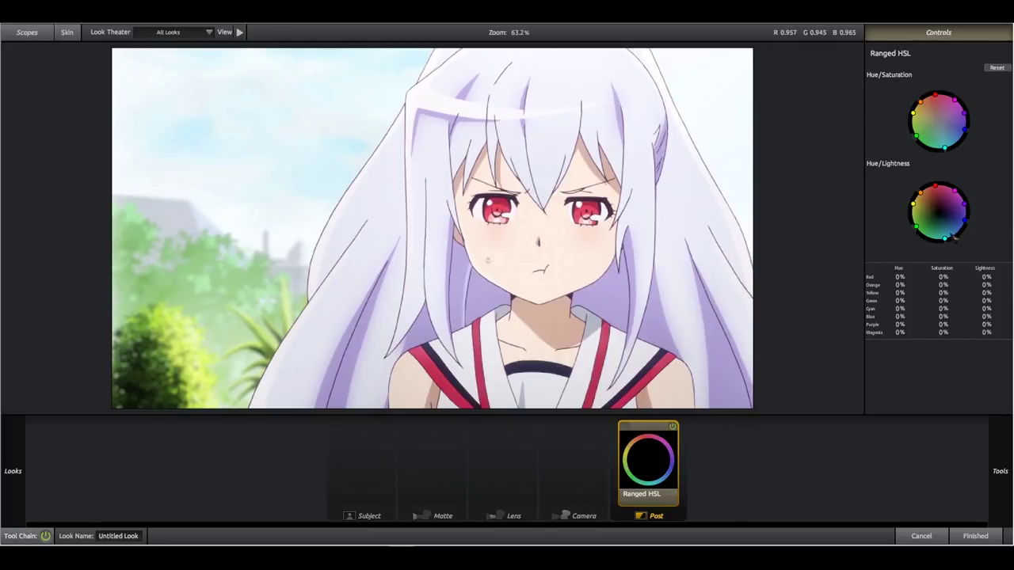
{"action": "left_click_drag", "start_coordinate": [950, 236], "coordinate": [945, 237]}
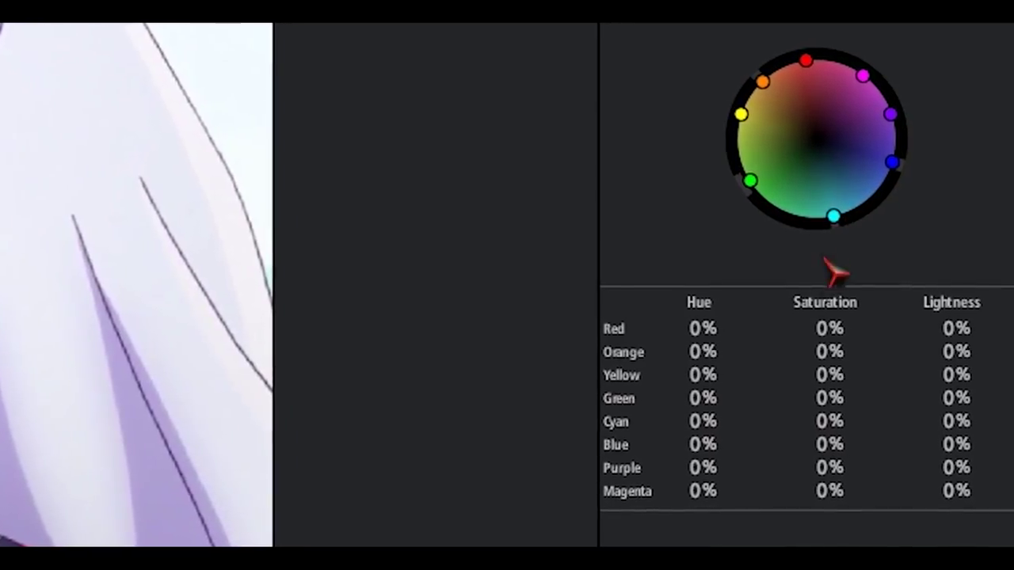
{"action": "left_click_drag", "start_coordinate": [832, 215], "coordinate": [832, 215]}
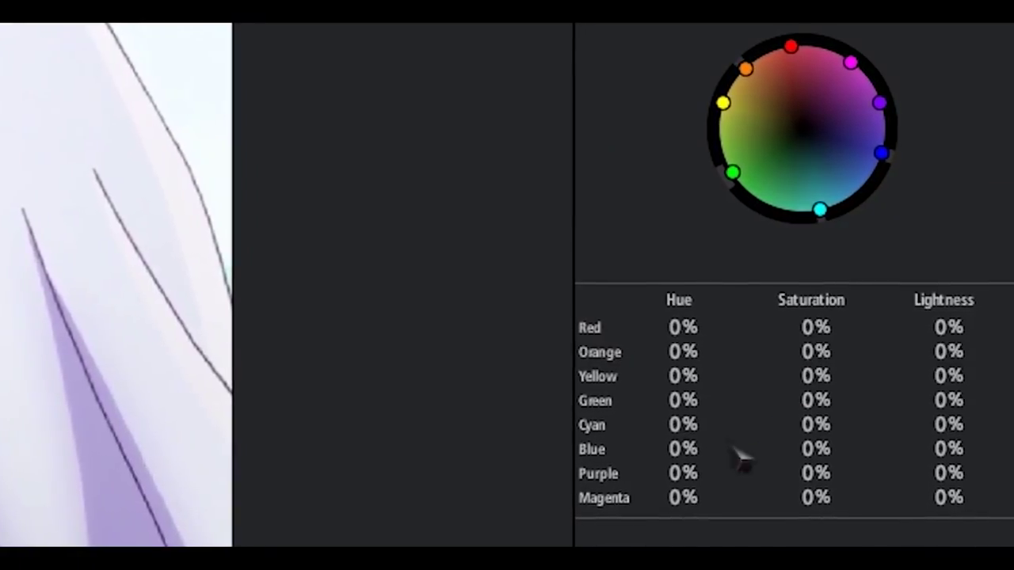
{"action": "left_click_drag", "start_coordinate": [681, 425], "coordinate": [673, 425]}
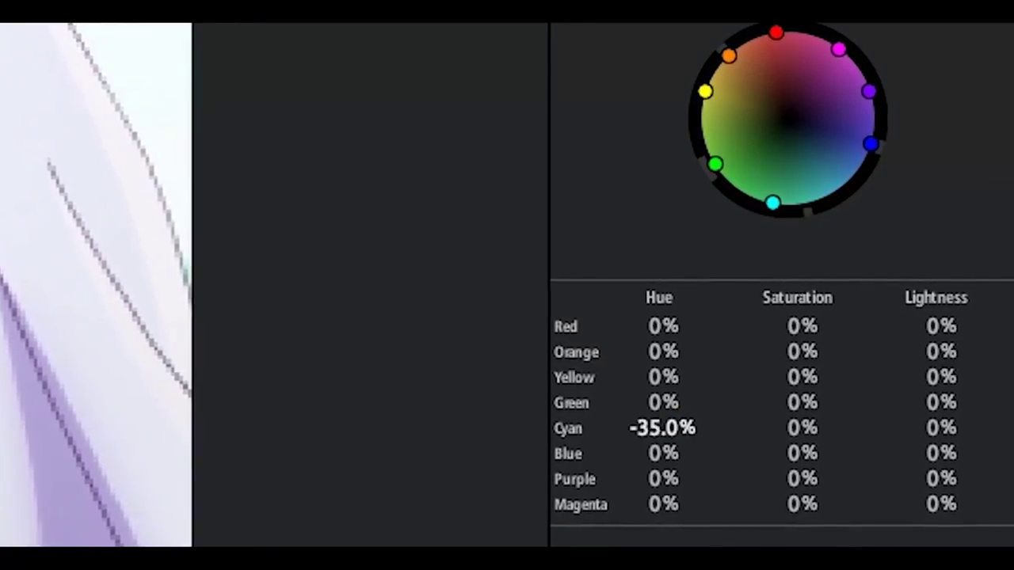
{"action": "mouse_move", "coordinate": [819, 238]}
{"action": "left_mouse_down"}
{"action": "mouse_move", "coordinate": [806, 179]}
{"action": "mouse_move", "coordinate": [944, 231]}
{"action": "left_mouse_up"}
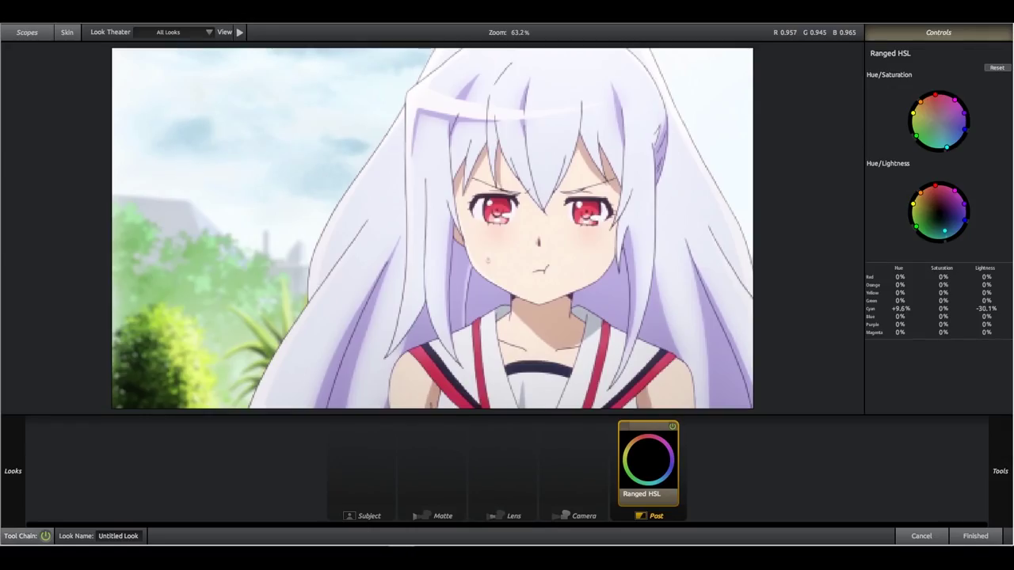
{"action": "left_click_drag", "start_coordinate": [946, 148], "coordinate": [949, 156]}
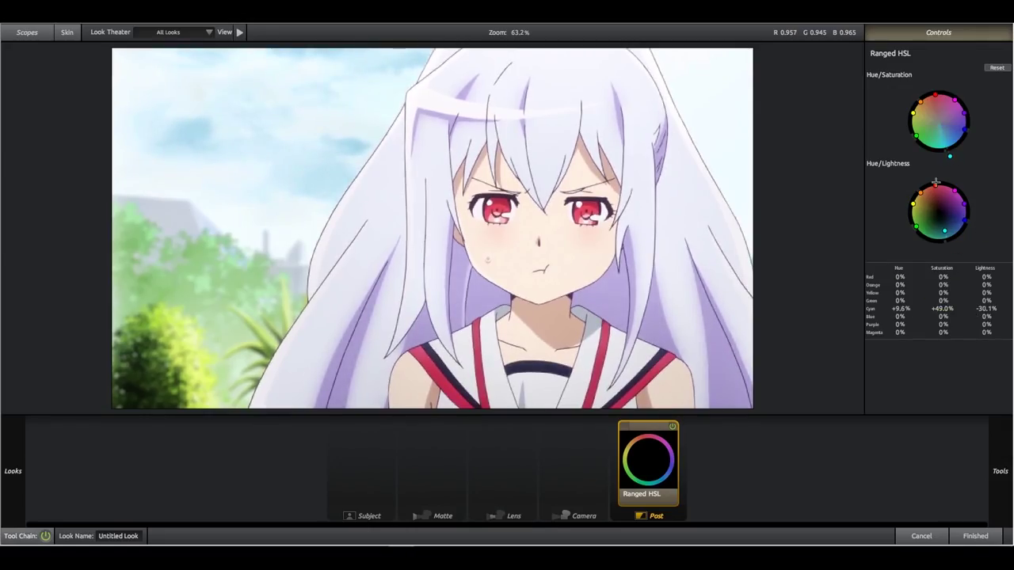
Step: Warm and darken the reds, change red saturation, and adjust the green and yellow foliage tones
{"action": "left_click_drag", "start_coordinate": [936, 182], "coordinate": [935, 191]}
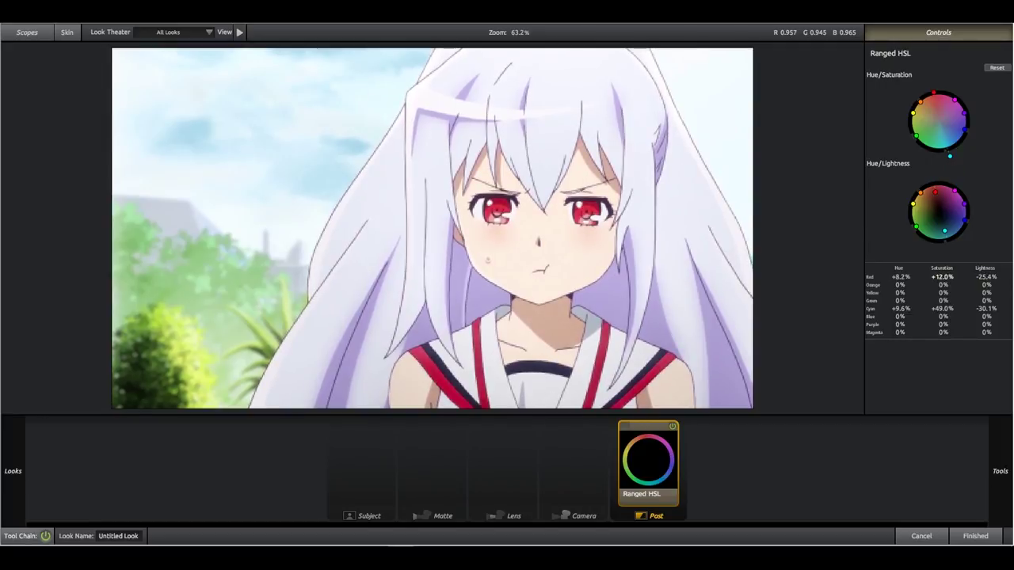
{"action": "mouse_move", "coordinate": [942, 277]}
{"action": "left_mouse_down"}
{"action": "mouse_move", "coordinate": [932, 276]}
{"action": "mouse_move", "coordinate": [974, 276]}
{"action": "mouse_move", "coordinate": [959, 300]}
{"action": "mouse_move", "coordinate": [1000, 303]}
{"action": "left_mouse_up"}
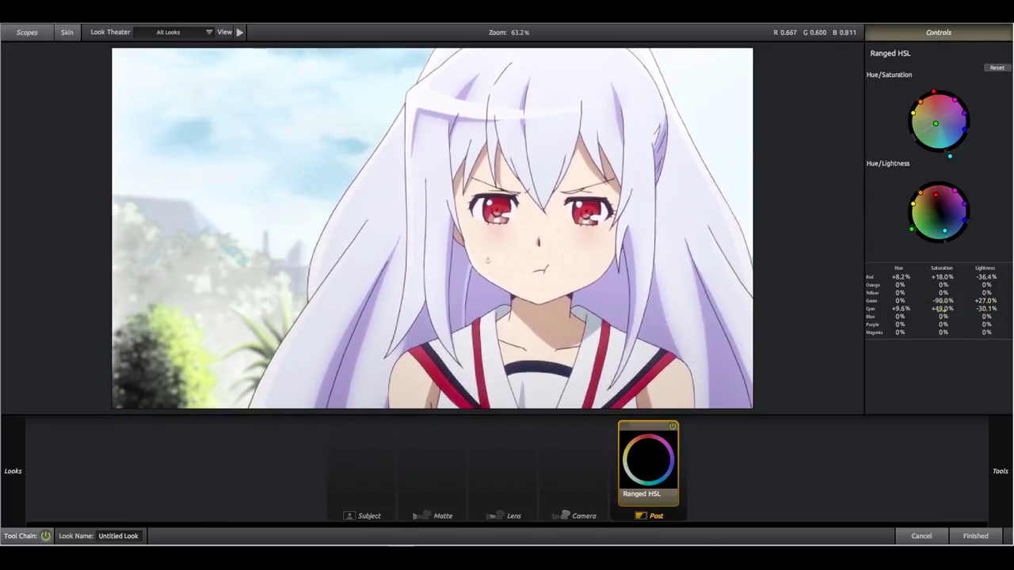
{"action": "left_click_drag", "start_coordinate": [935, 123], "coordinate": [924, 130]}
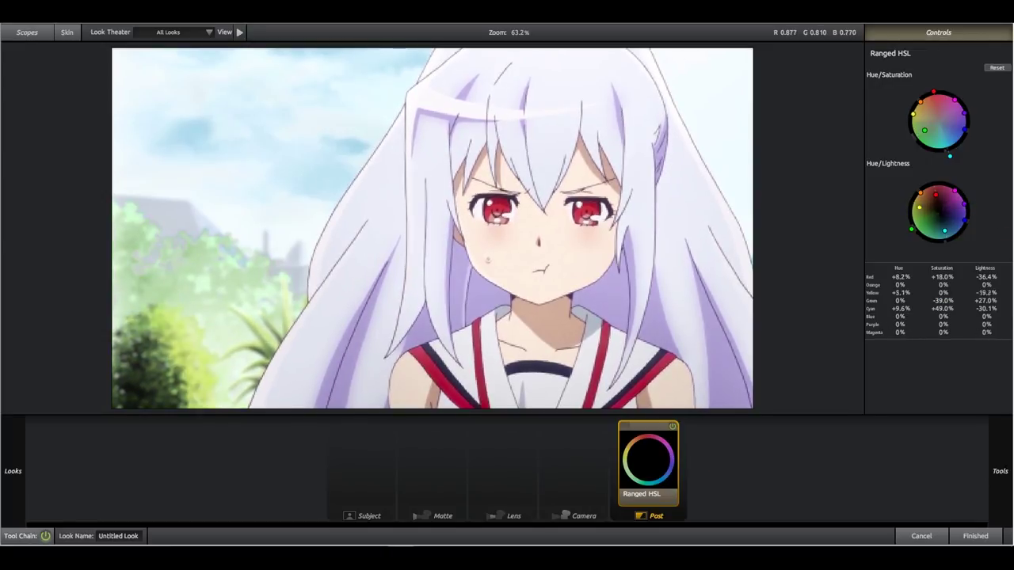
{"action": "left_click_drag", "start_coordinate": [915, 205], "coordinate": [916, 204]}
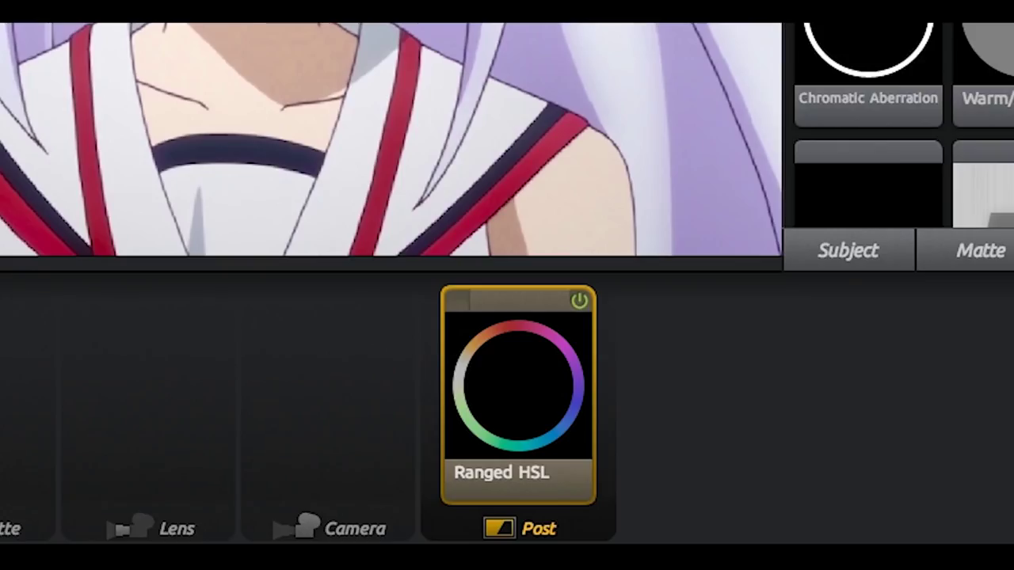
Step: Set the Pop tool's Pop amount to +40%
{"action": "left_click", "coordinate": [981, 77]}
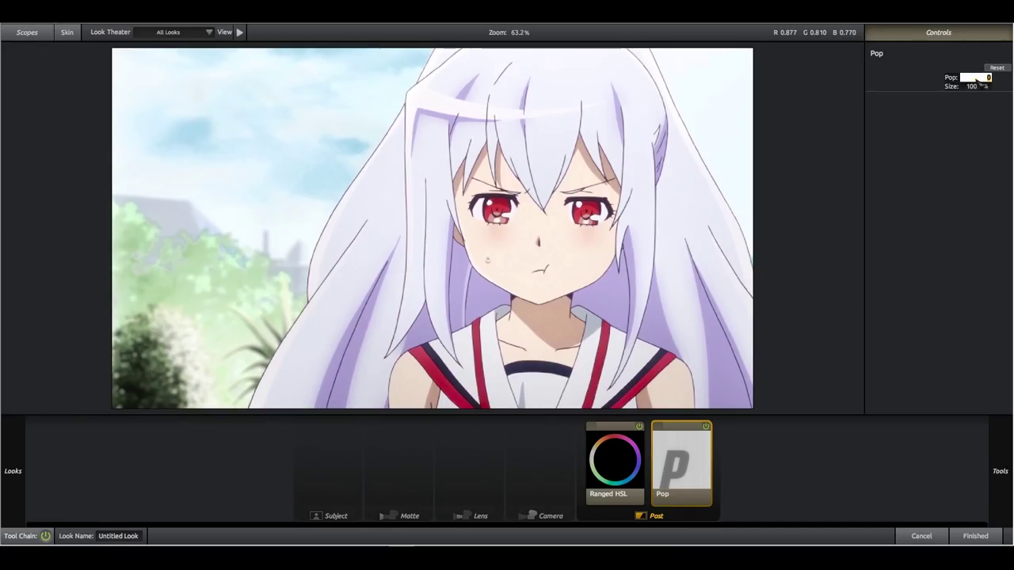
{"action": "key", "text": "Return"}
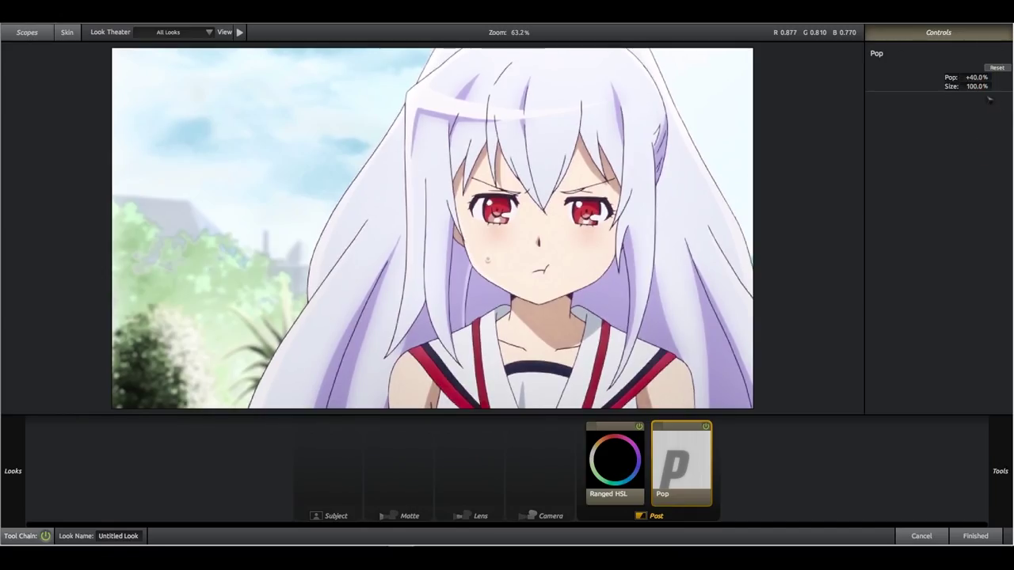
{"action": "left_click", "coordinate": [979, 88]}
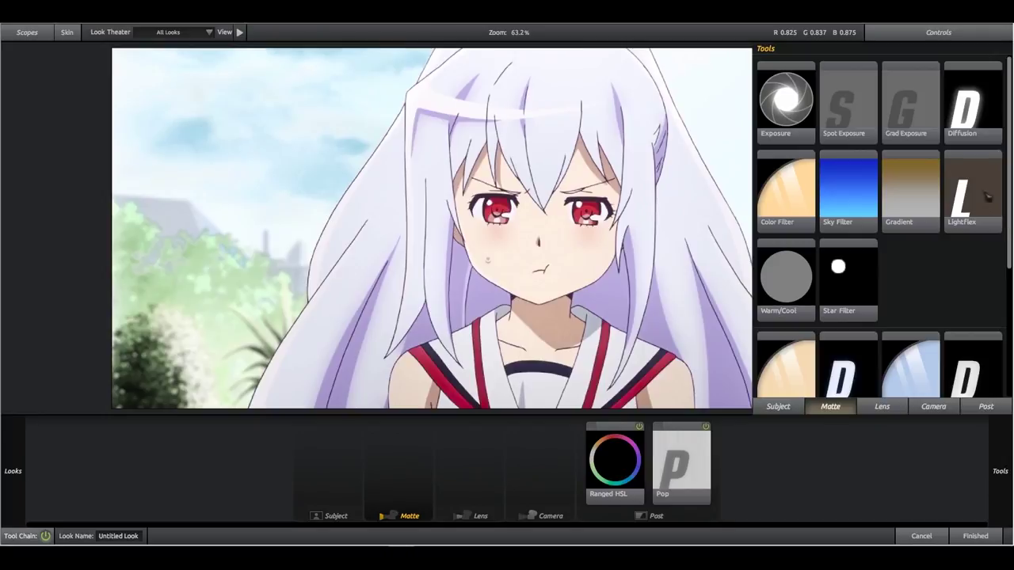
Step: Add a Lightflex tool to the Matte stage and tint its colour toward violet
{"action": "left_click", "coordinate": [982, 190]}
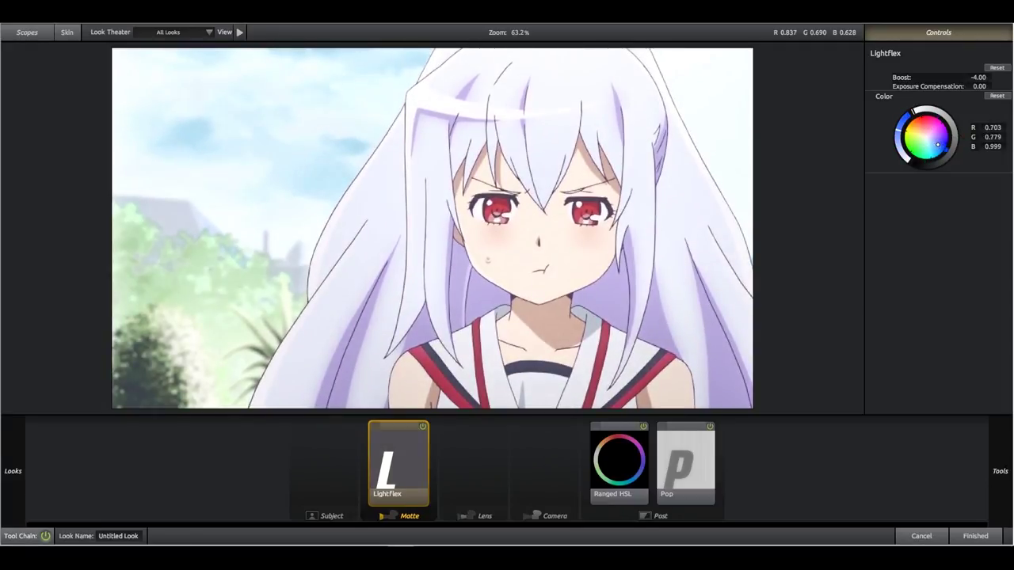
{"action": "left_click_drag", "start_coordinate": [915, 128], "coordinate": [941, 145]}
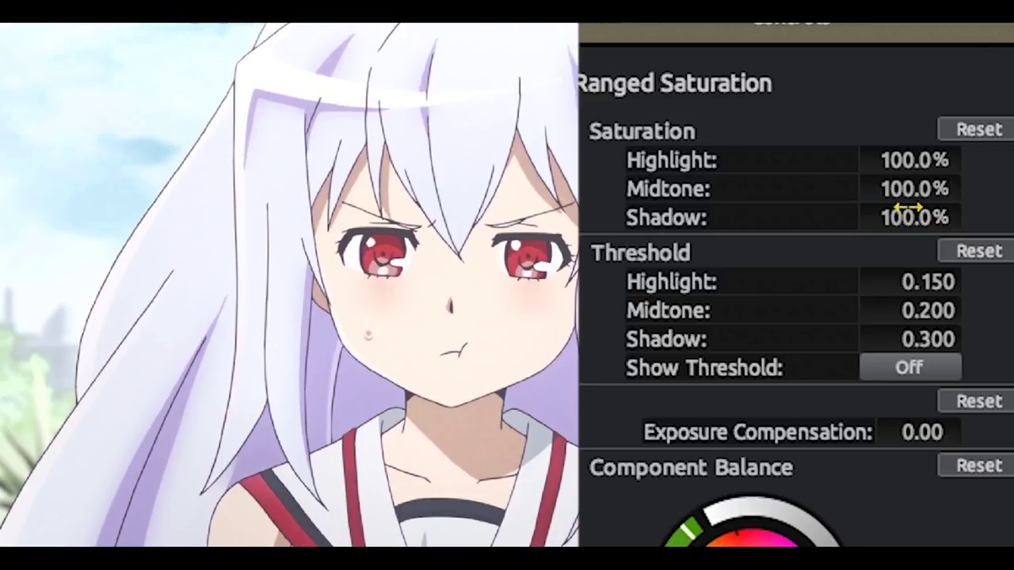
Step: Set Ranged Saturation to 170% shadows, 124% midtones and 40% highlights, then click Finished
{"action": "left_click_drag", "start_coordinate": [911, 225], "coordinate": [905, 224]}
{"action": "left_click", "coordinate": [939, 202]}
{"action": "type", "text": "64"}
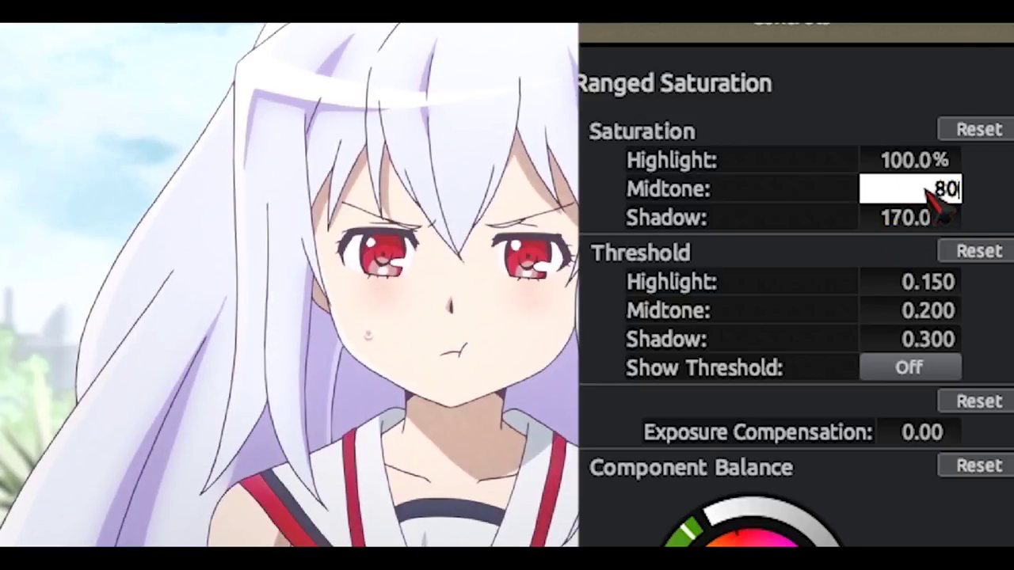
{"action": "key", "text": "Return"}
{"action": "left_click_drag", "start_coordinate": [911, 189], "coordinate": [919, 188]}
{"action": "mouse_move", "coordinate": [891, 151]}
{"action": "left_mouse_down"}
{"action": "mouse_move", "coordinate": [947, 188]}
{"action": "mouse_move", "coordinate": [905, 158]}
{"action": "mouse_move", "coordinate": [923, 190]}
{"action": "mouse_move", "coordinate": [871, 160]}
{"action": "left_mouse_up"}
{"action": "left_click", "coordinate": [928, 168]}
{"action": "type", "text": "4"}
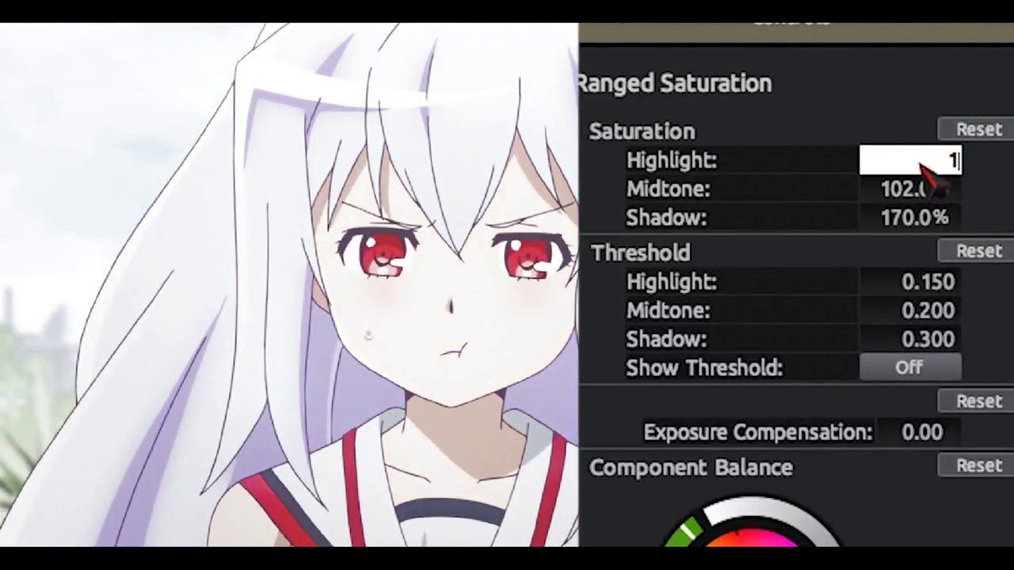
{"action": "type", "text": "0"}
{"action": "key", "text": "Return"}
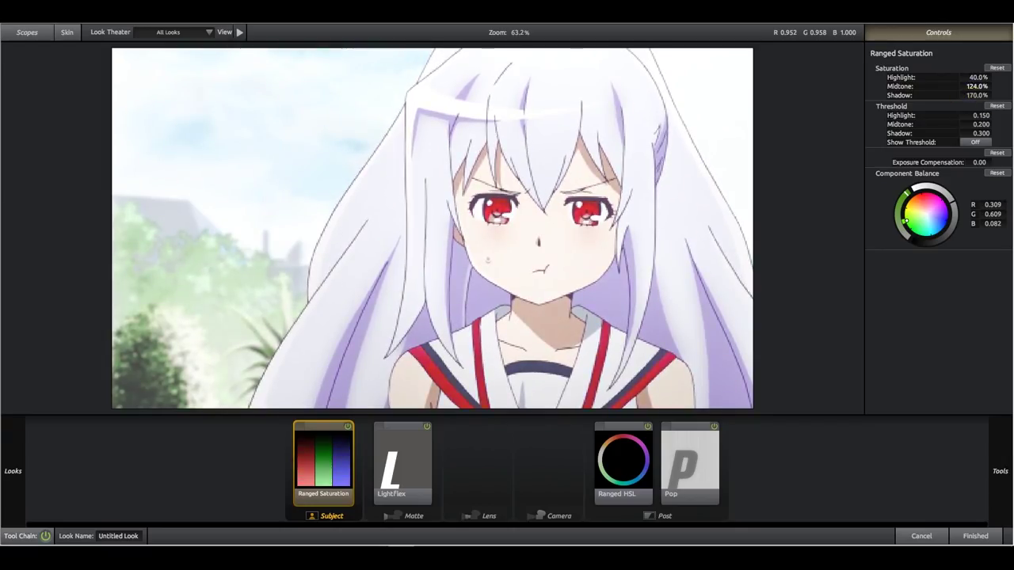
{"action": "left_click", "coordinate": [504, 511]}
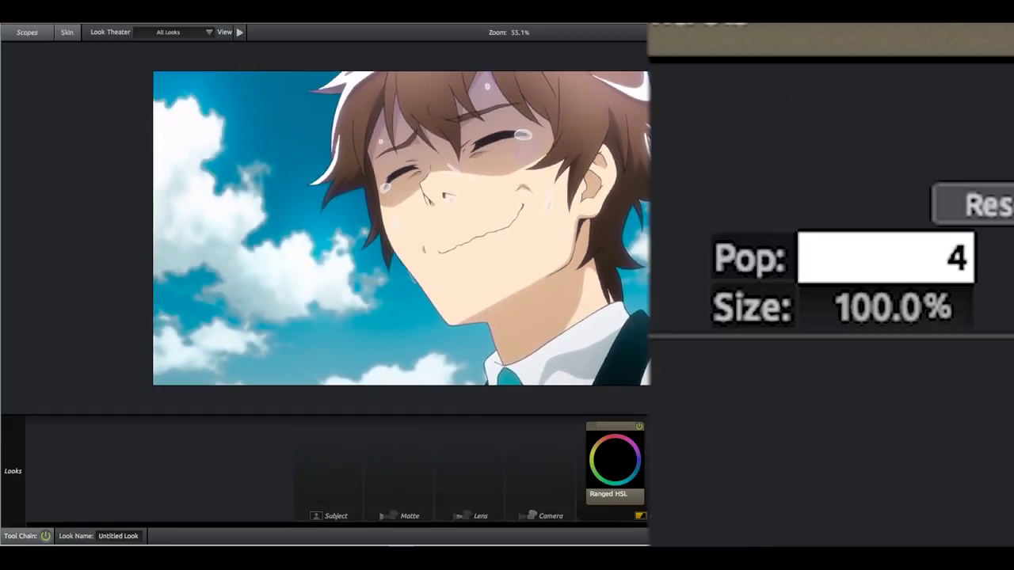
Step: Enter the Pop amount and set the Pop Size to 40%
{"action": "type", "text": "0"}
{"action": "key", "text": "Return"}
{"action": "left_click", "coordinate": [853, 317]}
{"action": "type", "text": "40"}
{"action": "key", "text": "Return"}
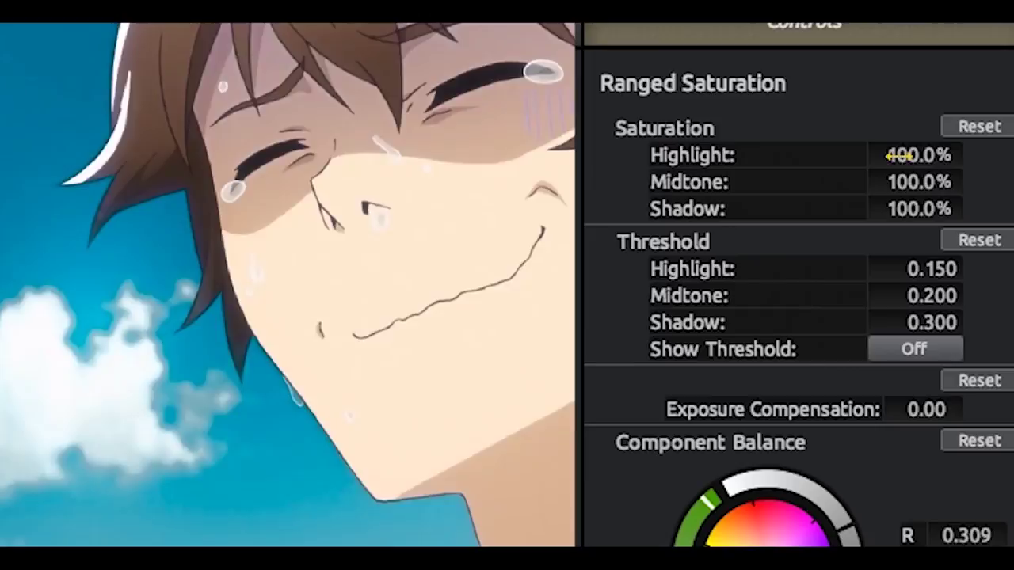
Step: Lower highlight saturation, boost midtones, and add an 18% warm peach fill light
{"action": "left_click_drag", "start_coordinate": [970, 77], "coordinate": [976, 76]}
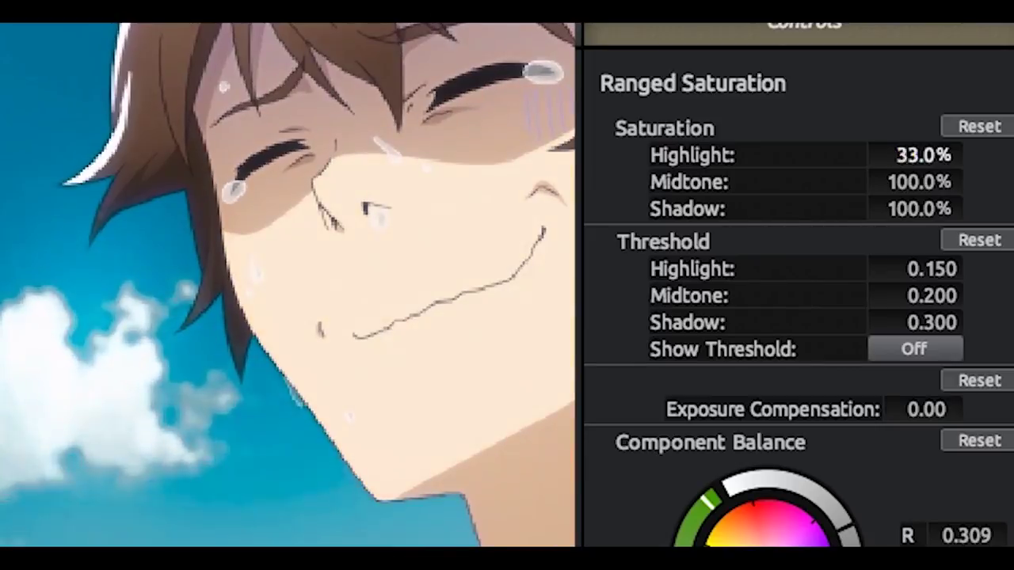
{"action": "mouse_move", "coordinate": [919, 182]}
{"action": "left_mouse_down"}
{"action": "mouse_move", "coordinate": [931, 182]}
{"action": "mouse_move", "coordinate": [928, 209]}
{"action": "left_mouse_up"}
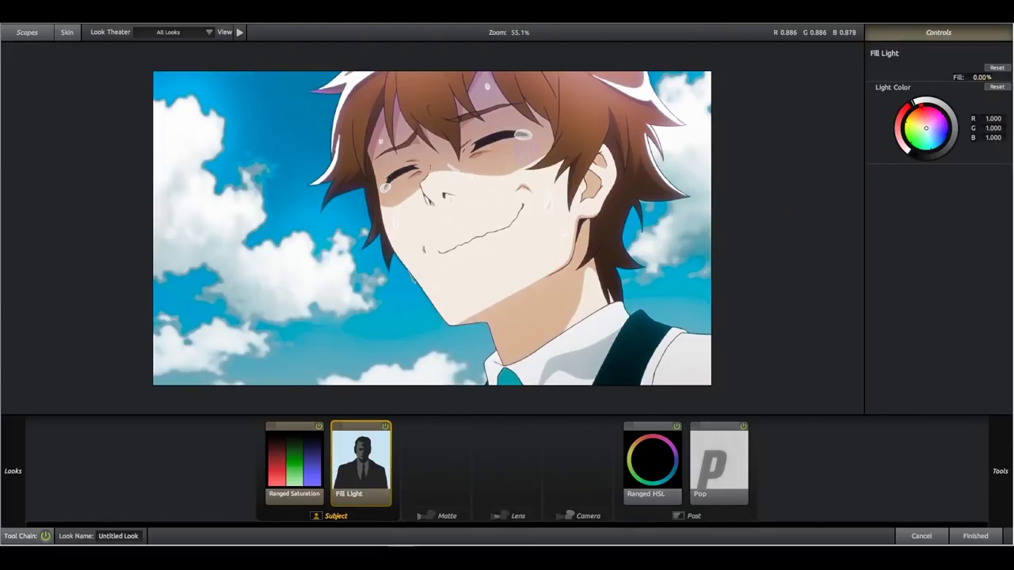
{"action": "left_click_drag", "start_coordinate": [980, 77], "coordinate": [987, 77]}
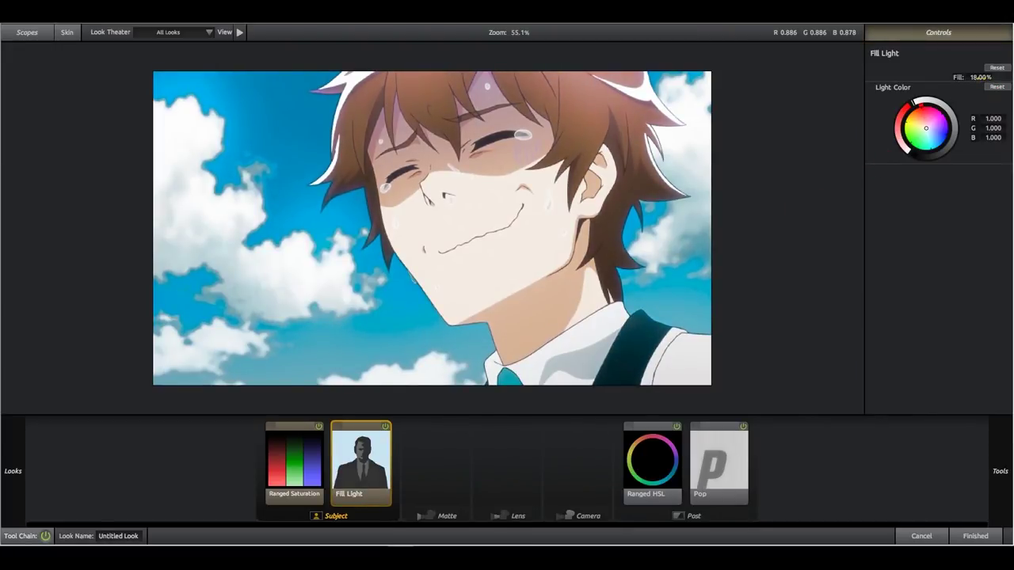
{"action": "left_click_drag", "start_coordinate": [920, 117], "coordinate": [927, 127]}
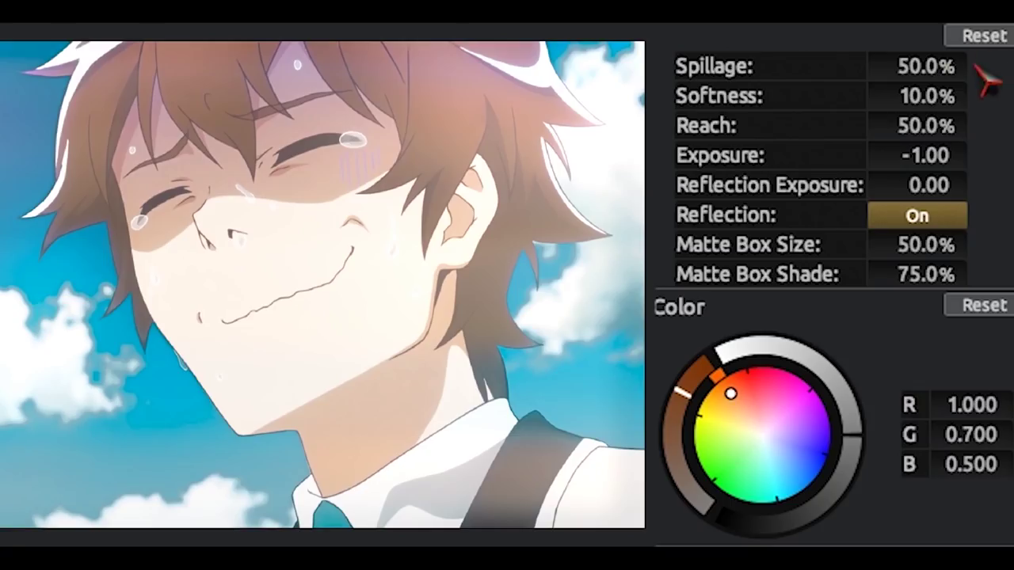
Step: Set the haze to 6% spillage, 43% softness and a neutral white colour
{"action": "left_click_drag", "start_coordinate": [982, 66], "coordinate": [939, 67]}
{"action": "key", "text": "Tab"}
{"action": "type", "text": "100"}
{"action": "key", "text": "Return"}
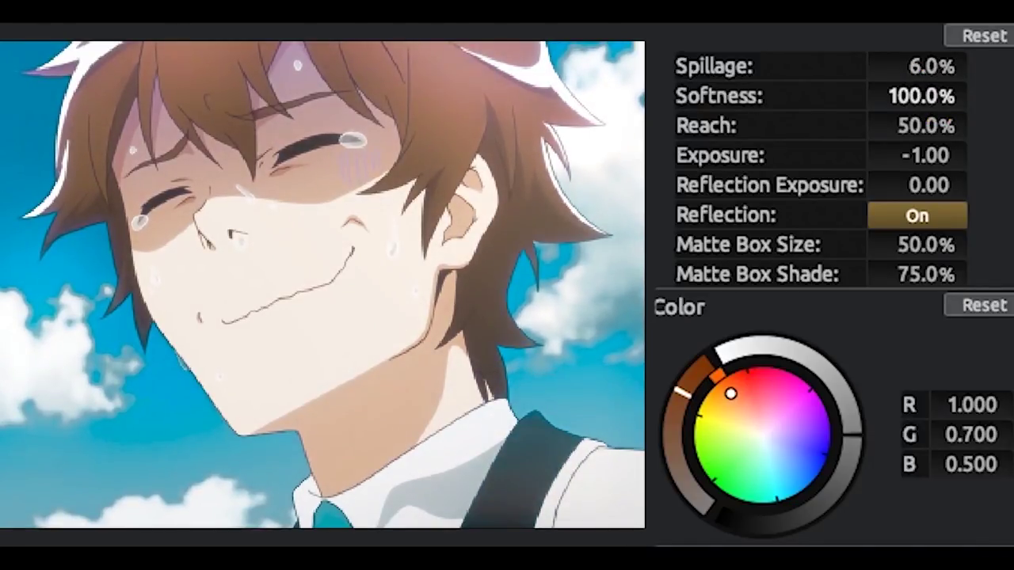
{"action": "type", "text": "15"}
{"action": "key", "text": "Return"}
{"action": "type", "text": "57"}
{"action": "key", "text": "Return"}
{"action": "left_click_drag", "start_coordinate": [925, 96], "coordinate": [933, 96]}
{"action": "left_click_drag", "start_coordinate": [763, 432], "coordinate": [791, 422]}
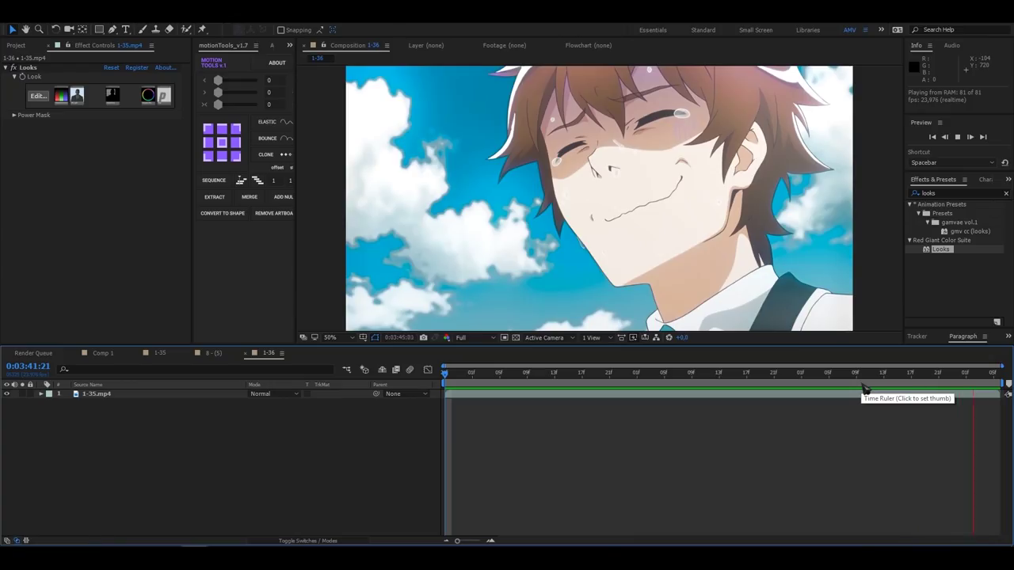
Step: Stop the preview, select the 1-35.mp4 layer, and reopen its Looks editor
{"action": "key", "text": "space"}
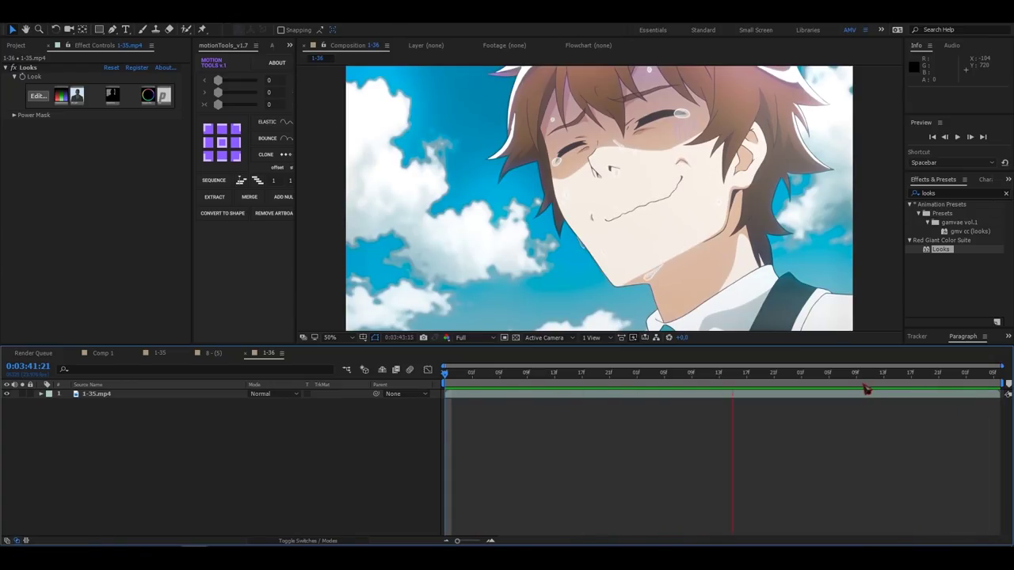
{"action": "left_click", "coordinate": [91, 395]}
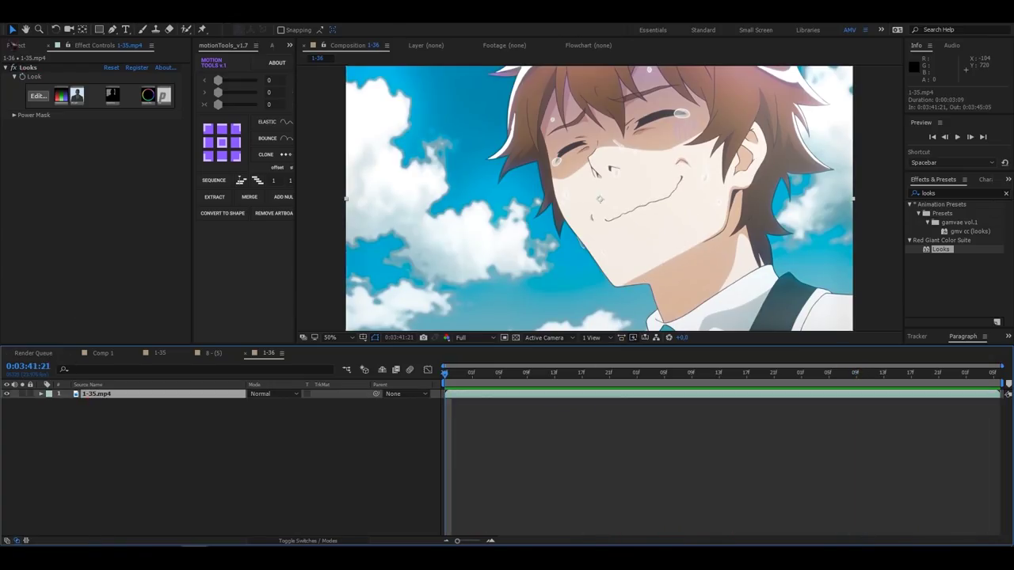
{"action": "left_click", "coordinate": [37, 96]}
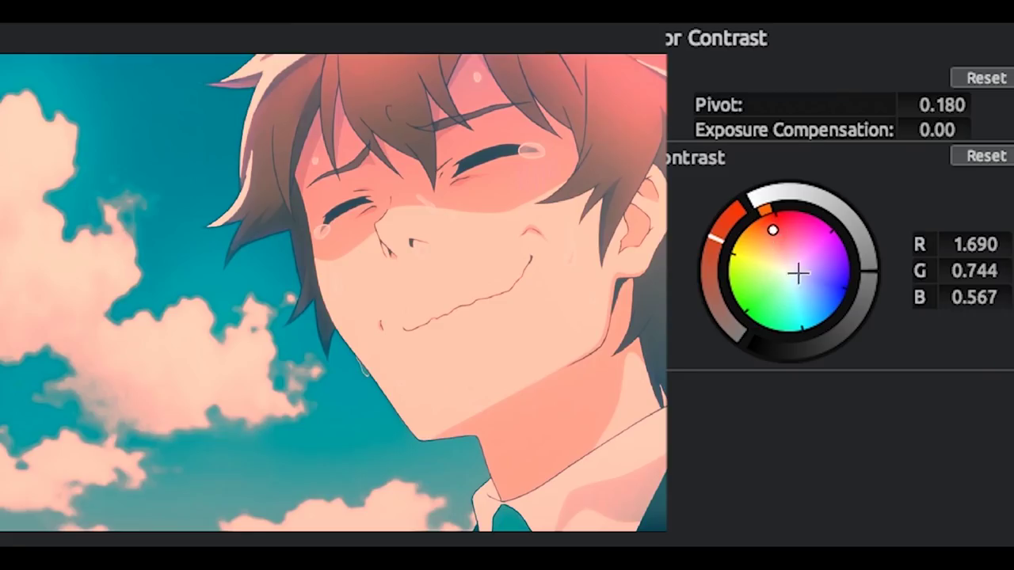
Step: Tint the Color Contrast a subtle pink and lower its pivot to 0.066
{"action": "left_click_drag", "start_coordinate": [796, 274], "coordinate": [750, 298]}
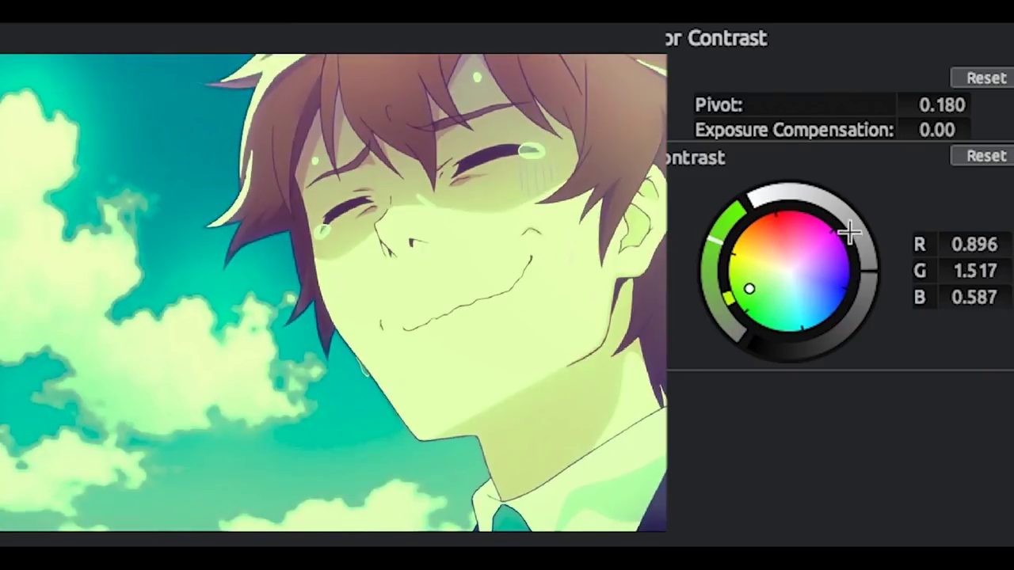
{"action": "mouse_move", "coordinate": [849, 232]}
{"action": "left_mouse_down"}
{"action": "mouse_move", "coordinate": [788, 219]}
{"action": "mouse_move", "coordinate": [736, 317]}
{"action": "mouse_move", "coordinate": [753, 299]}
{"action": "left_mouse_up"}
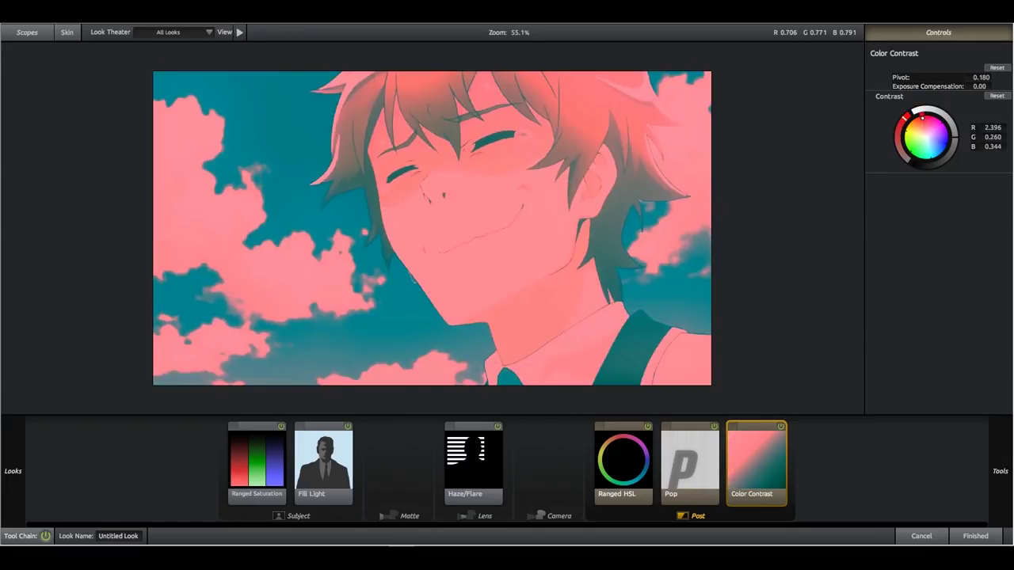
{"action": "left_click_drag", "start_coordinate": [921, 118], "coordinate": [924, 125]}
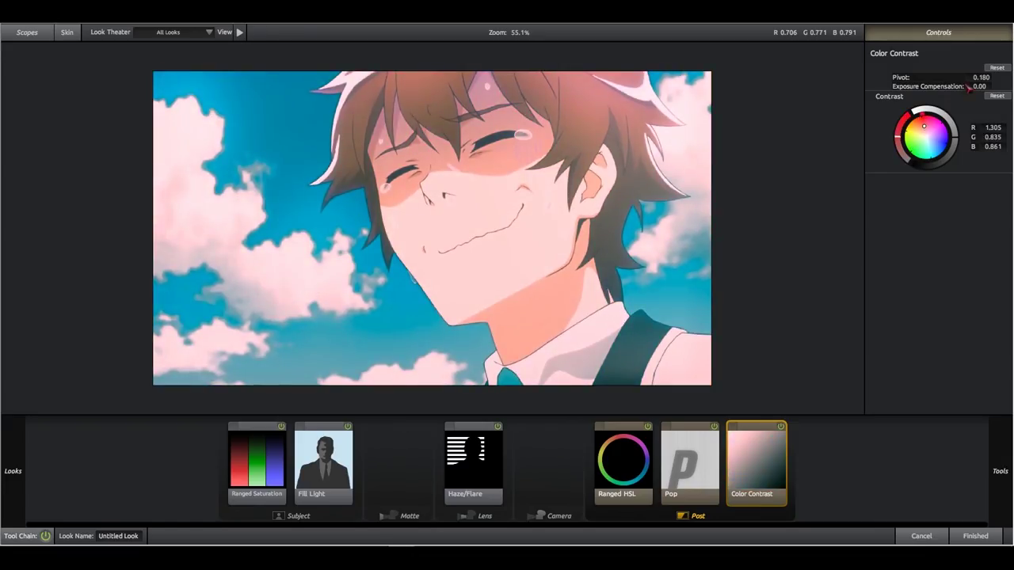
{"action": "left_click_drag", "start_coordinate": [981, 78], "coordinate": [970, 79]}
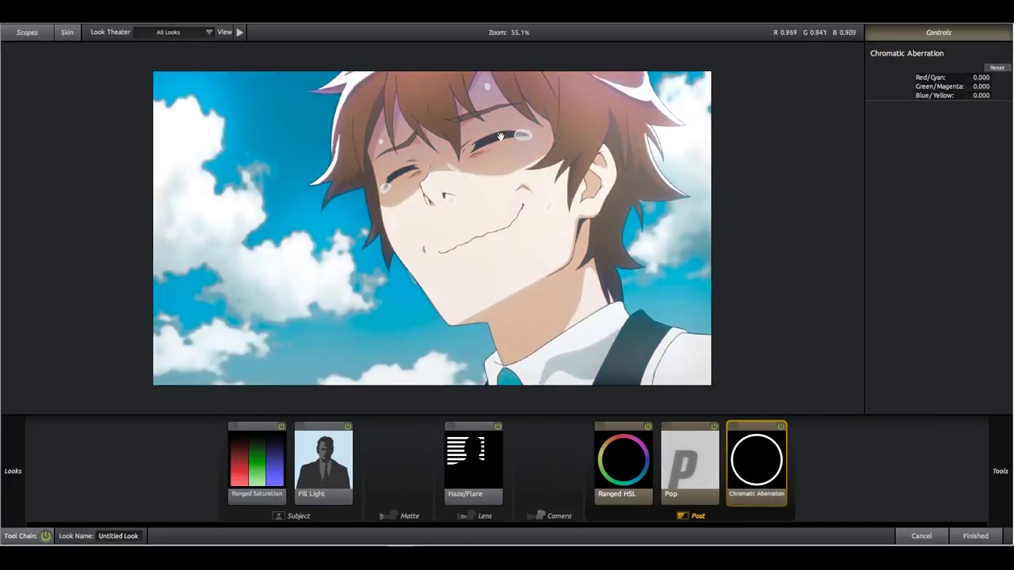
Step: Try red/cyan and green/magenta fringing, then zero out the green/magenta offset
{"action": "left_click_drag", "start_coordinate": [972, 77], "coordinate": [851, 116]}
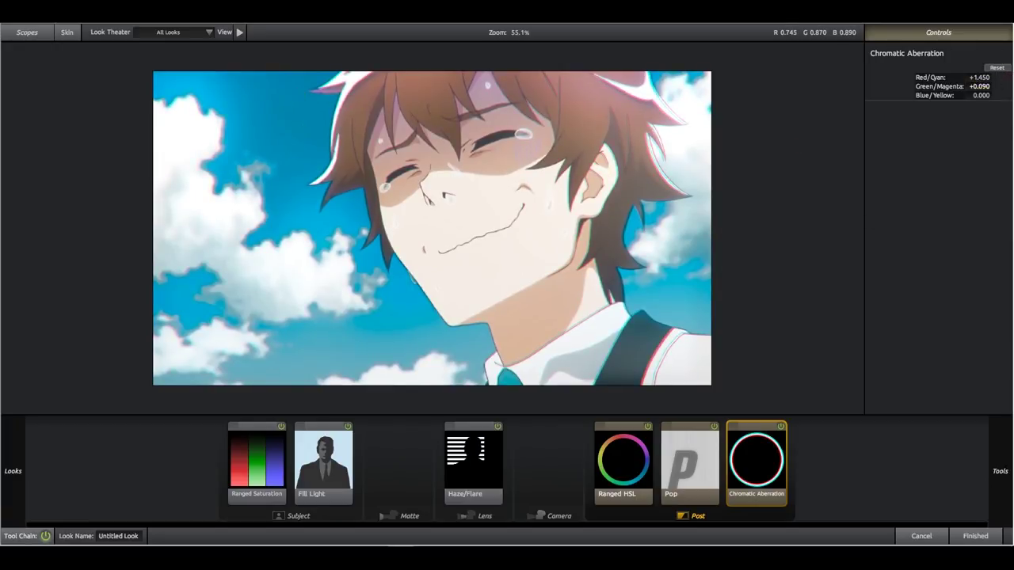
{"action": "left_click_drag", "start_coordinate": [980, 87], "coordinate": [945, 72]}
{"action": "type", "text": "0"}
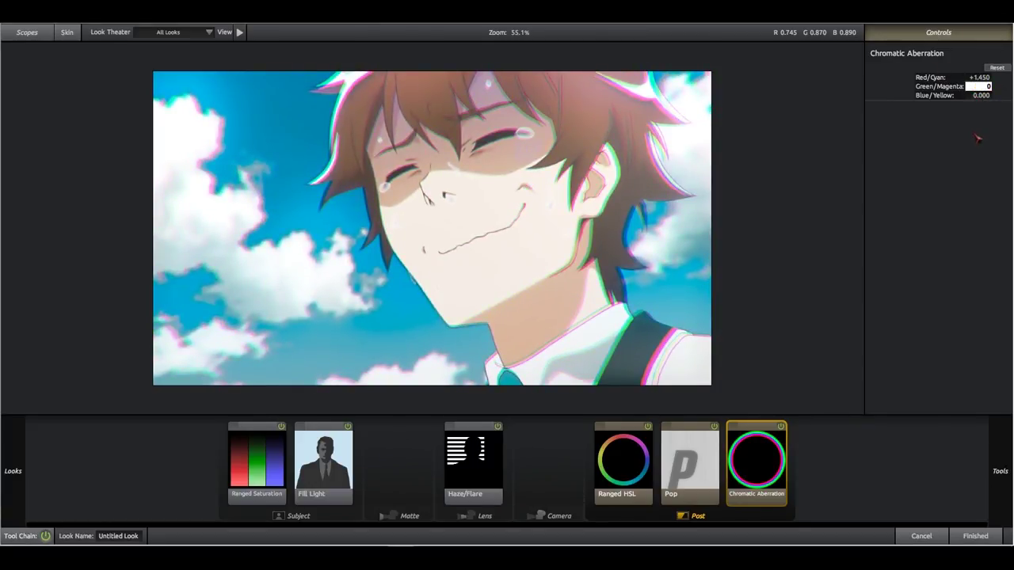
{"action": "key", "text": "Return"}
Step: Replace the chromatic aberration with a Color Ranges tool in Subject, leaving highlights neutral
{"action": "key", "text": "Delete"}
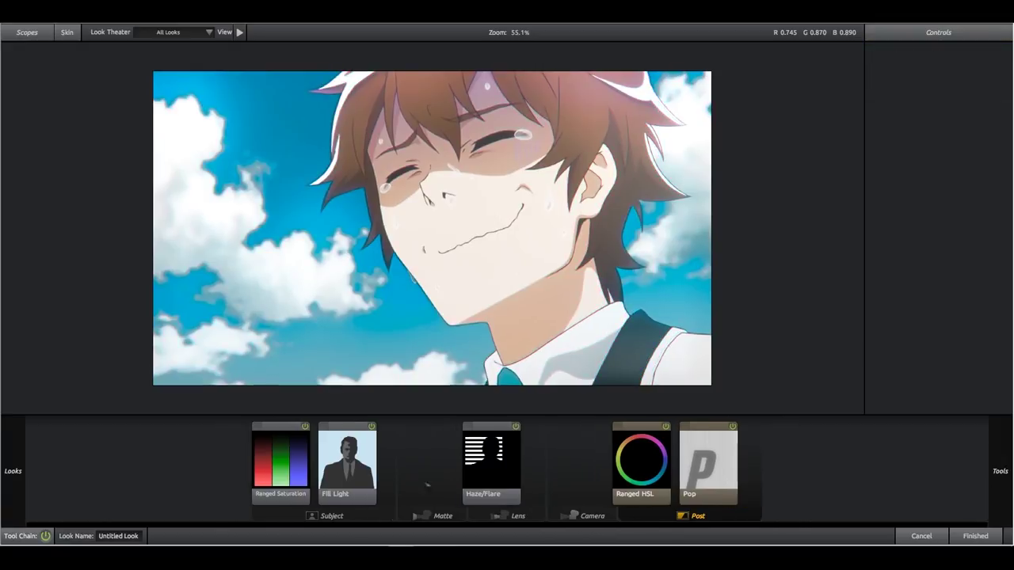
{"action": "left_click_drag", "start_coordinate": [982, 159], "coordinate": [390, 464]}
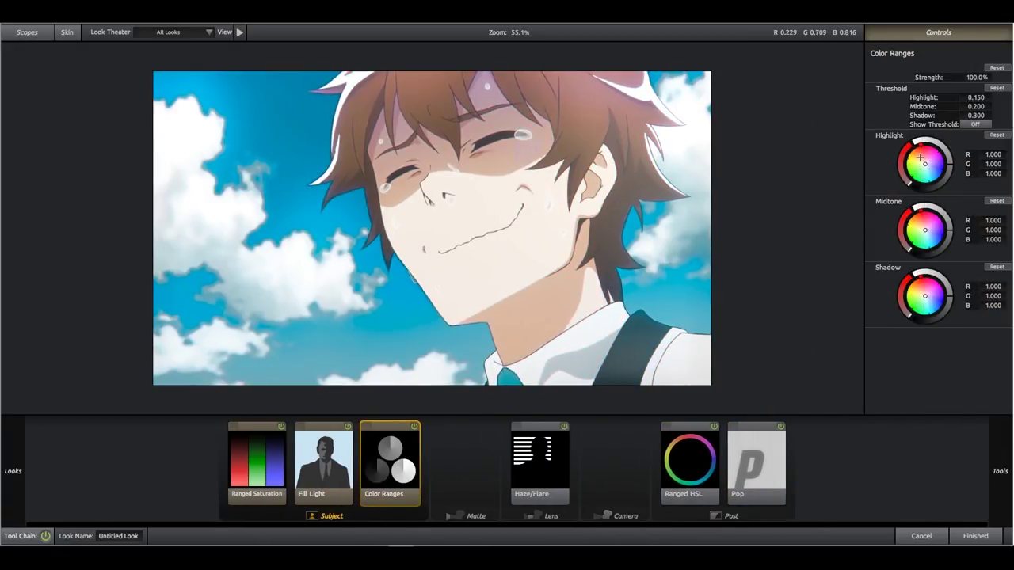
{"action": "left_click_drag", "start_coordinate": [920, 158], "coordinate": [919, 156]}
{"action": "double_click", "coordinate": [917, 153]}
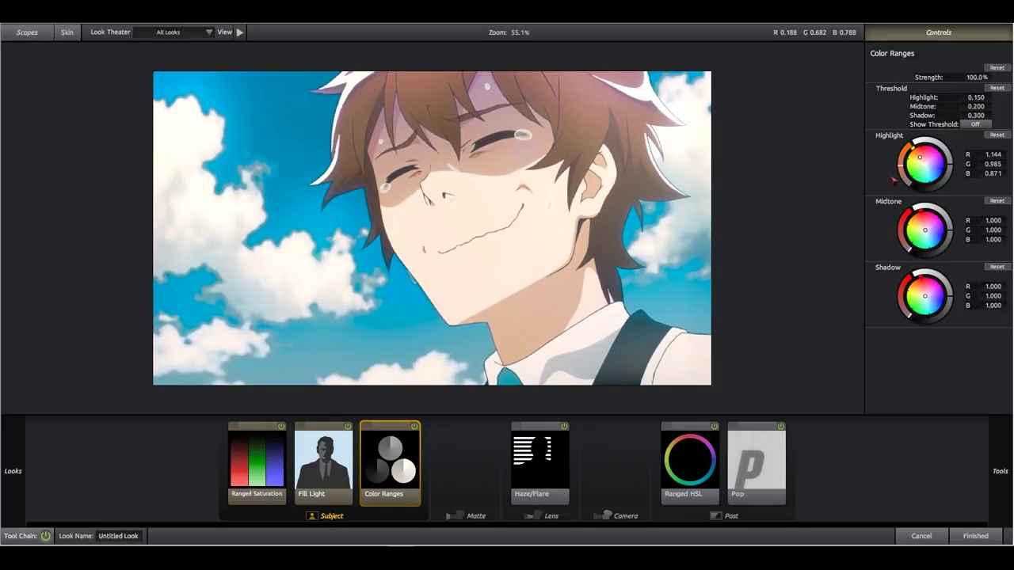
Step: Warm the midtones slightly and the shadows toward orange, then apply the look to After Effects
{"action": "left_click", "coordinate": [918, 217]}
{"action": "left_click", "coordinate": [921, 224]}
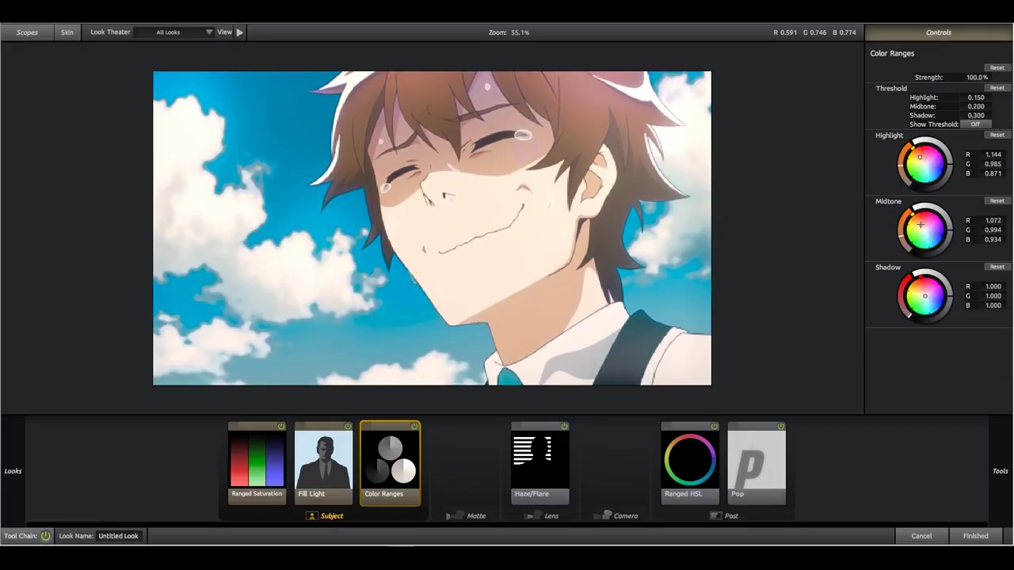
{"action": "left_click_drag", "start_coordinate": [920, 224], "coordinate": [919, 223]}
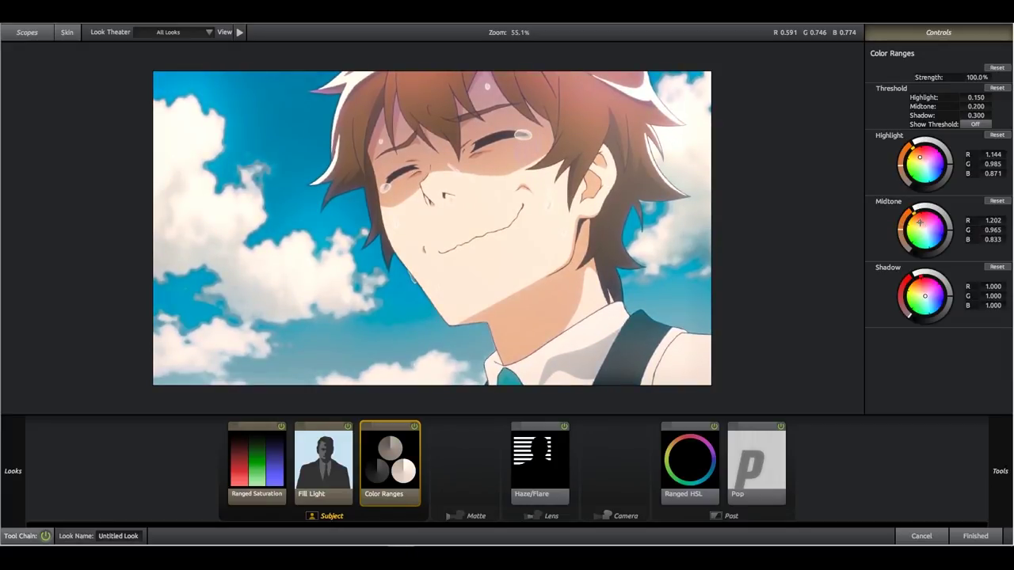
{"action": "left_click", "coordinate": [920, 284]}
{"action": "left_click", "coordinate": [986, 542]}
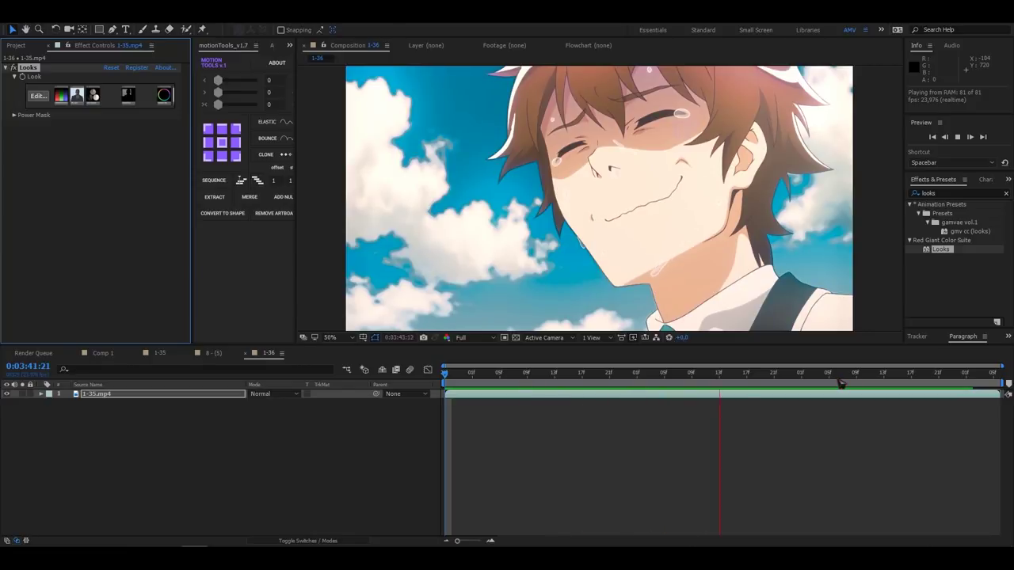
{"action": "left_click", "coordinate": [362, 446]}
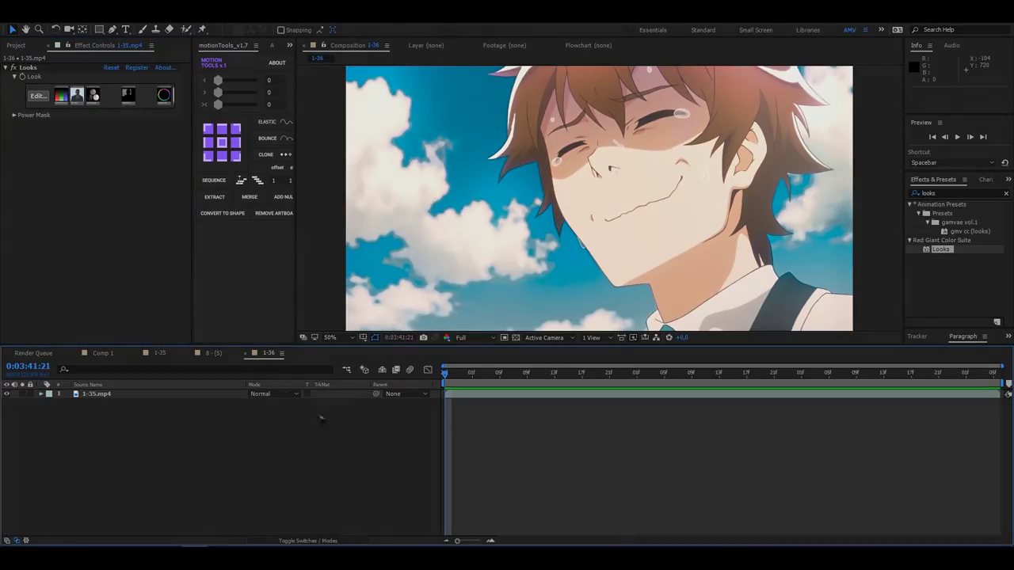